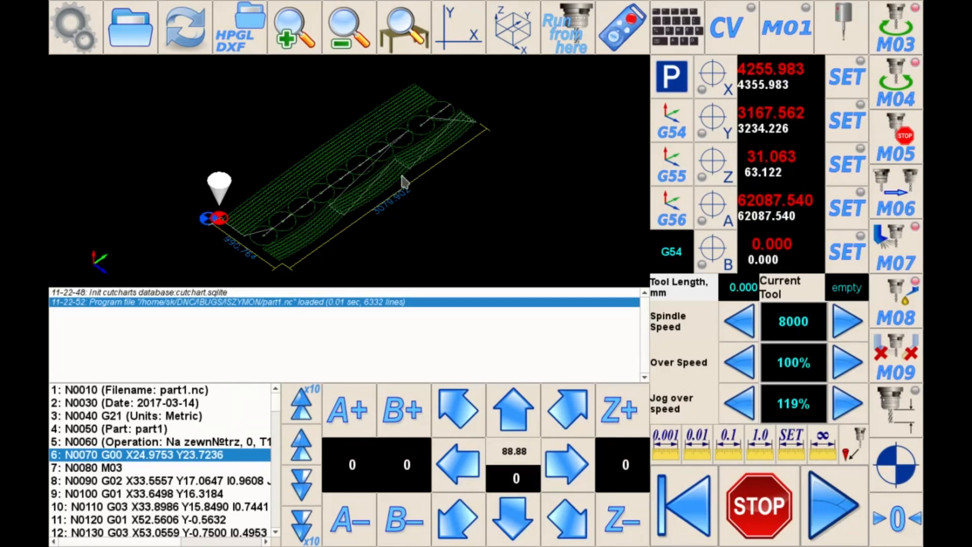
Open the encoder settings in the hardware section of the machine configuration
{"action": "left_click", "coordinate": [95, 49]}
{"action": "left_click", "coordinate": [73, 190]}
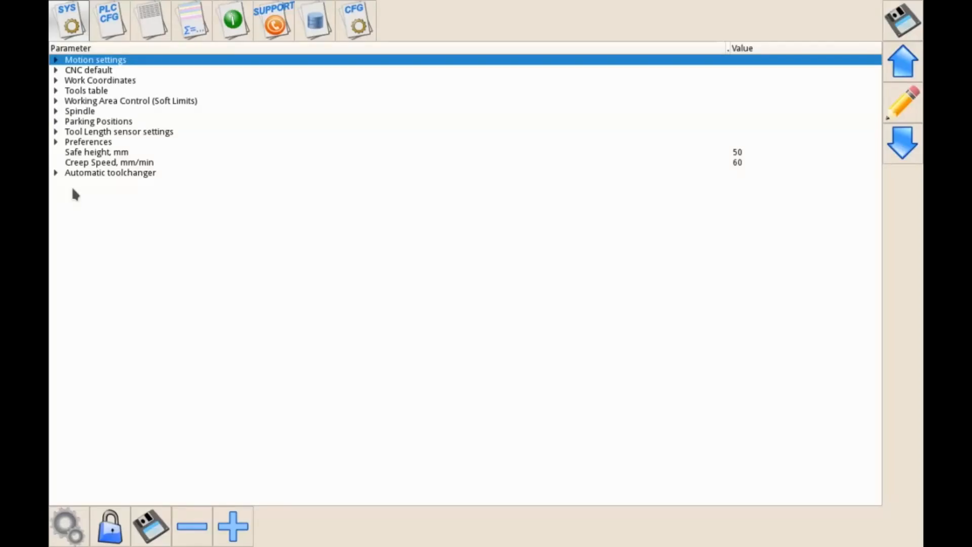
{"action": "left_click", "coordinate": [361, 29]}
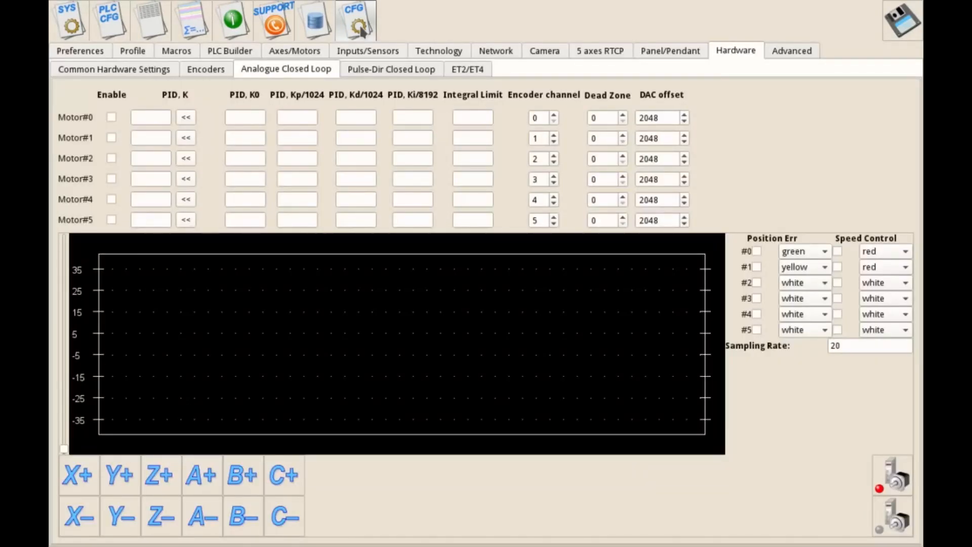
{"action": "left_click", "coordinate": [205, 70]}
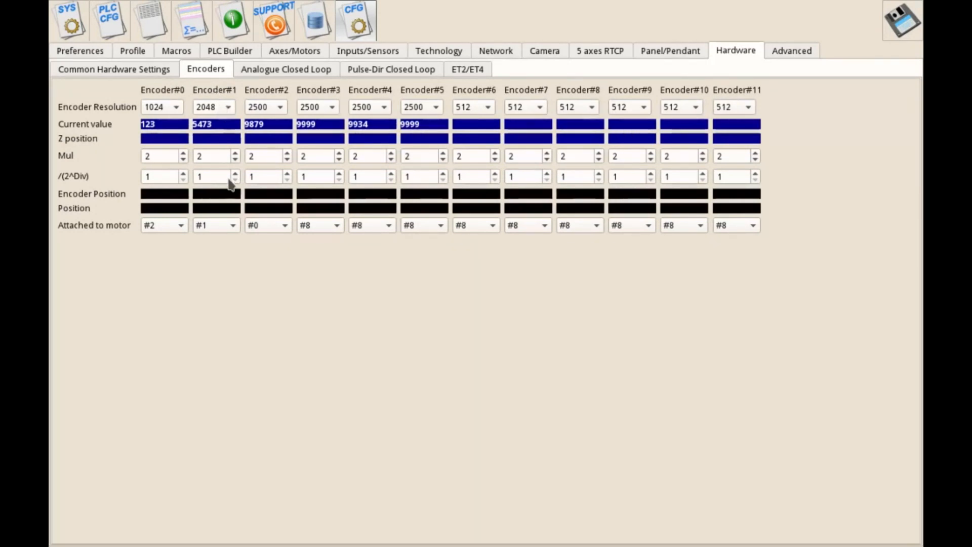
Set Encoder#1's resolution to 2048, keep it attached to motor #1, and save the configuration
{"action": "left_click", "coordinate": [207, 107]}
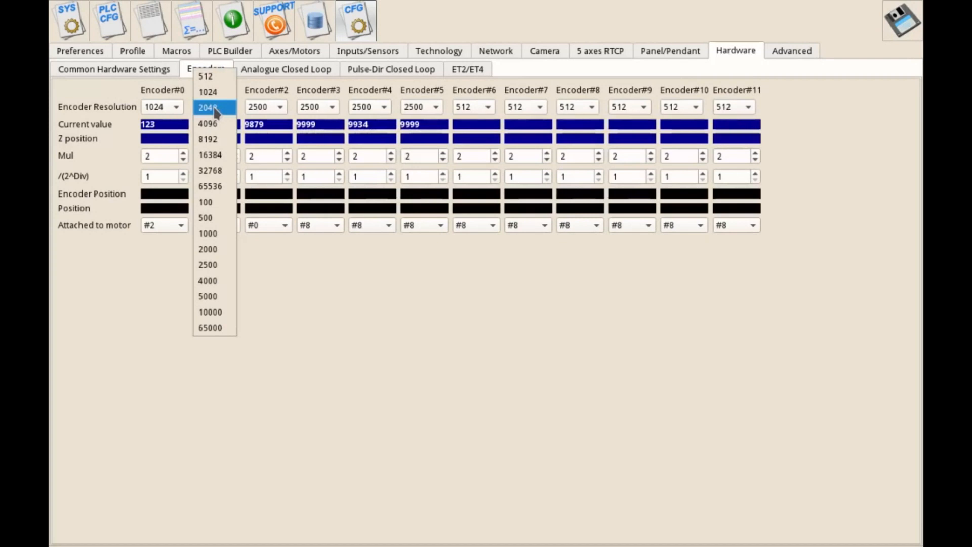
{"action": "left_click", "coordinate": [216, 110]}
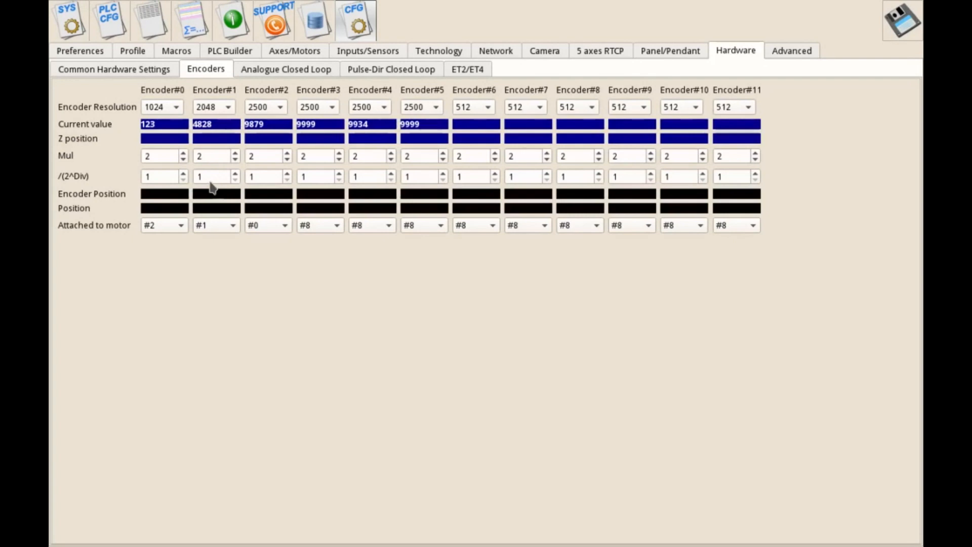
{"action": "left_click_drag", "start_coordinate": [204, 176], "coordinate": [194, 179]}
{"action": "left_click", "coordinate": [216, 225]}
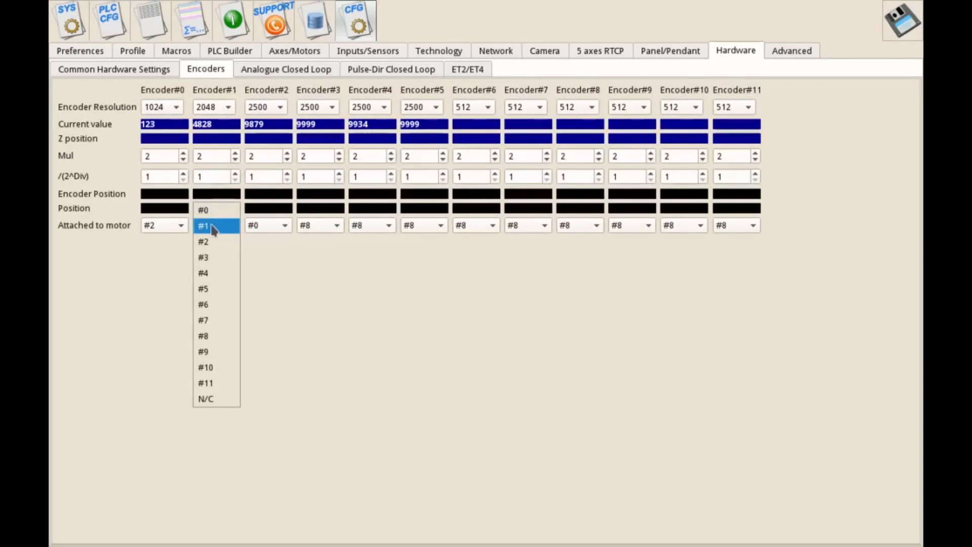
{"action": "left_click", "coordinate": [287, 280]}
{"action": "left_click", "coordinate": [900, 20]}
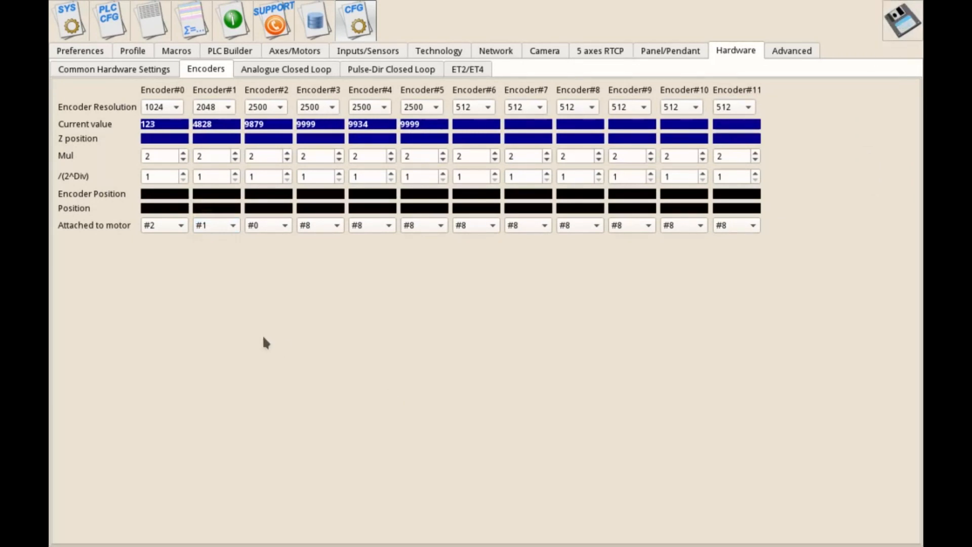
Set Motor#1's DAC offset to 2123 in the analogue closed loop settings, checking Encoder#1's current value for drift
{"action": "left_click", "coordinate": [283, 69]}
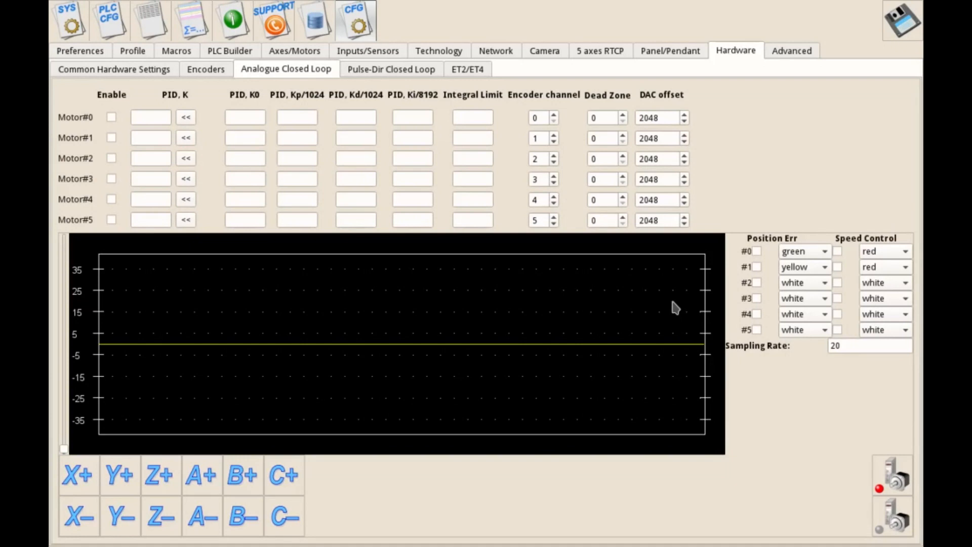
{"action": "left_click", "coordinate": [199, 69]}
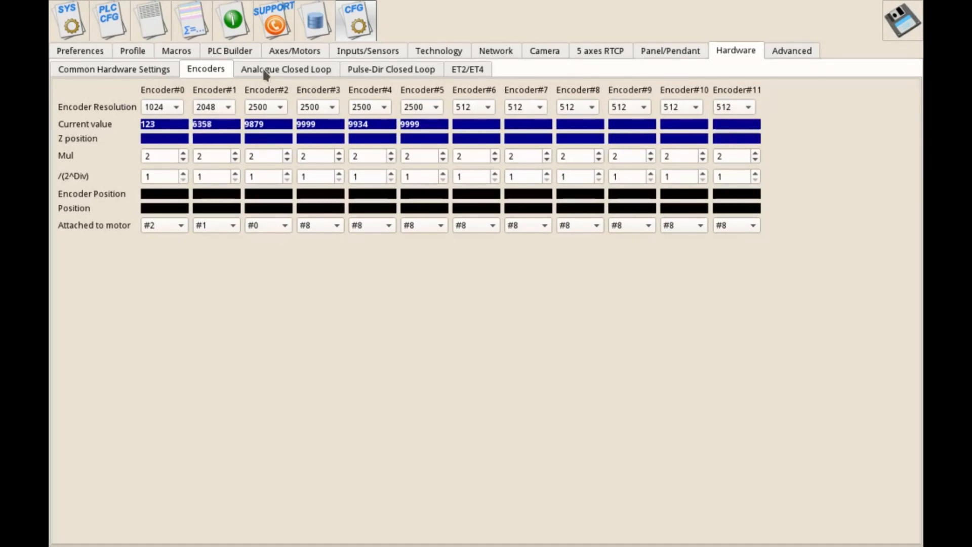
{"action": "left_click", "coordinate": [276, 71]}
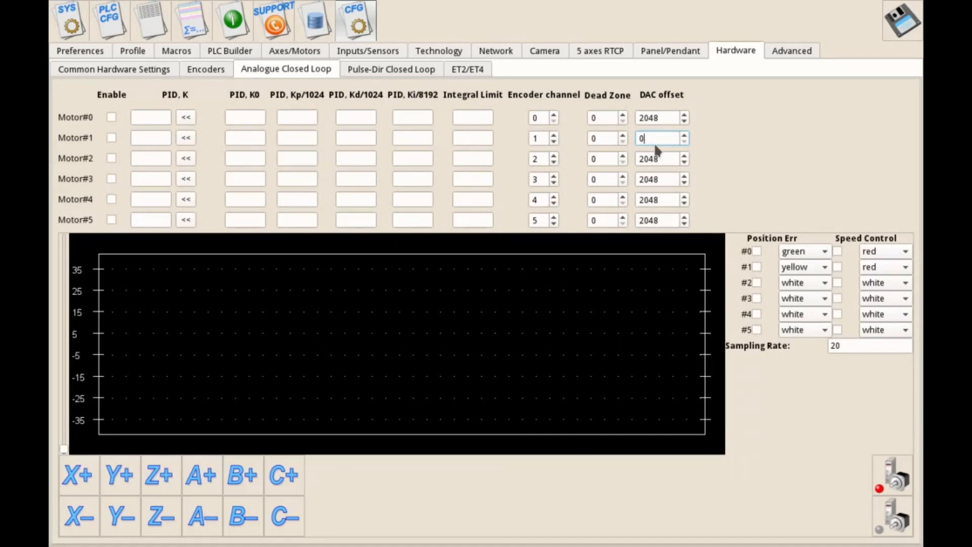
{"action": "type", "text": "20"}
{"action": "left_click", "coordinate": [684, 135]}
{"action": "left_click", "coordinate": [684, 135]}
{"action": "left_click", "coordinate": [683, 135]}
{"action": "left_click", "coordinate": [682, 134]}
{"action": "left_click", "coordinate": [684, 135]}
{"action": "left_click", "coordinate": [683, 134]}
{"action": "left_click", "coordinate": [683, 135]}
{"action": "left_click", "coordinate": [683, 143]}
{"action": "left_click", "coordinate": [683, 142]}
{"action": "left_click", "coordinate": [206, 70]}
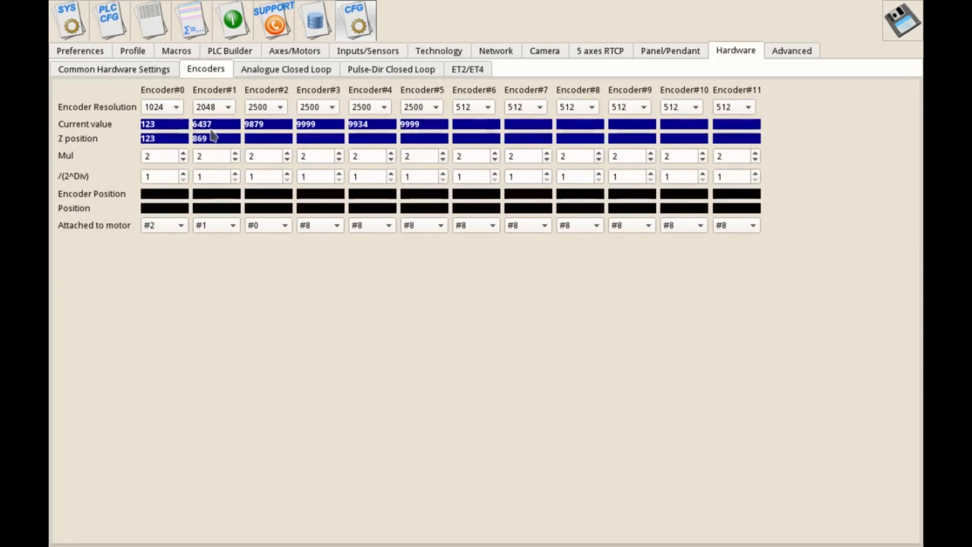
Set Motor#1's PID Kp/1024 gain to 1, raise it to 10 and finally to 100, and save the configuration
{"action": "left_click", "coordinate": [275, 69]}
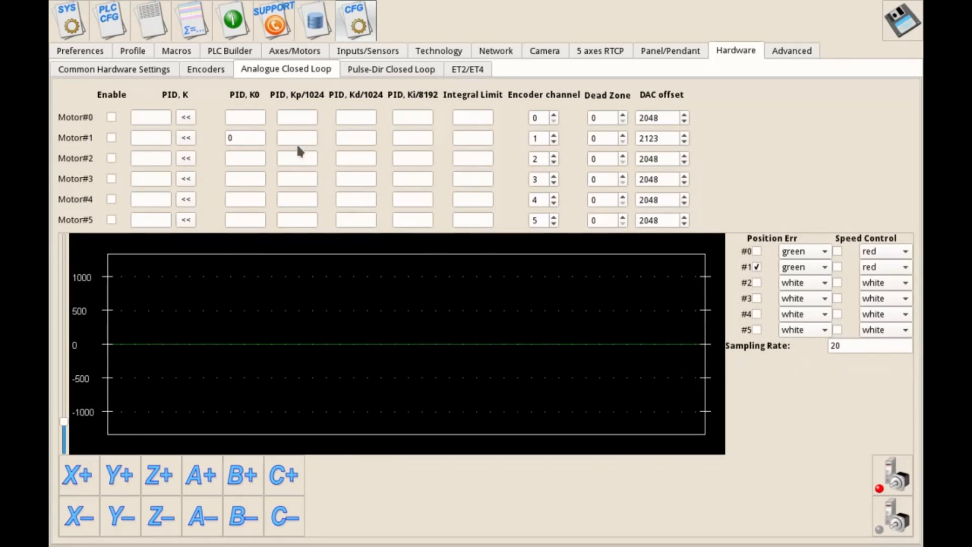
{"action": "type", "text": "1"}
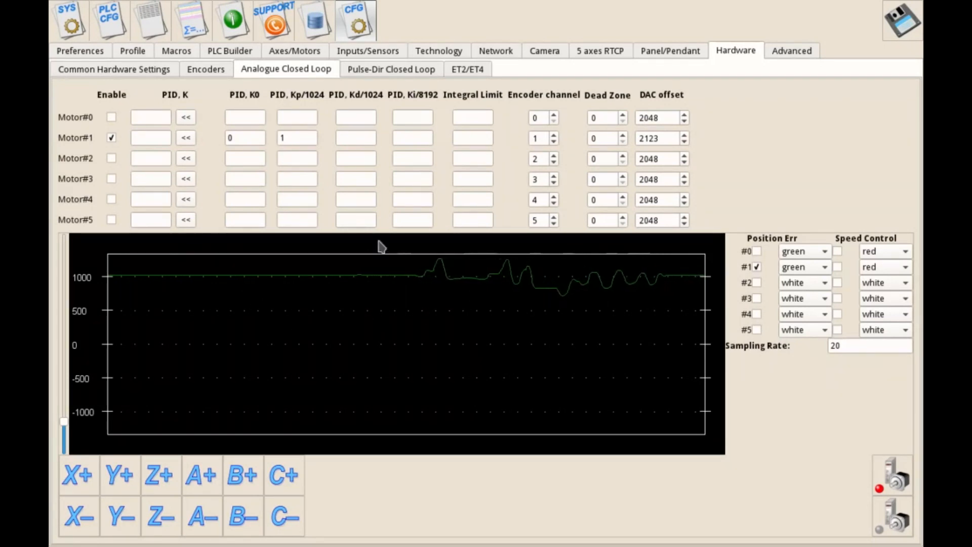
{"action": "left_click", "coordinate": [296, 132]}
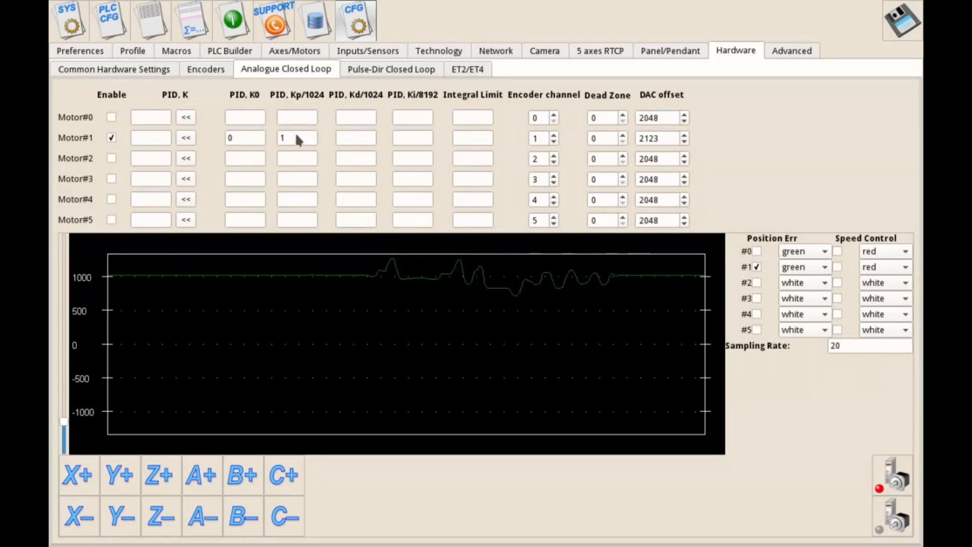
{"action": "type", "text": "10"}
{"action": "left_click", "coordinate": [896, 27]}
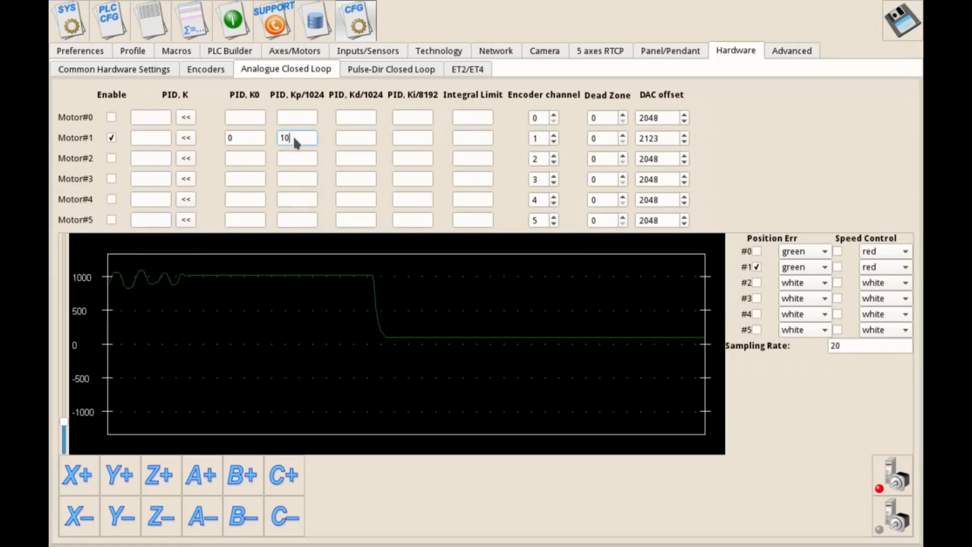
{"action": "type", "text": "0"}
{"action": "left_click", "coordinate": [902, 22]}
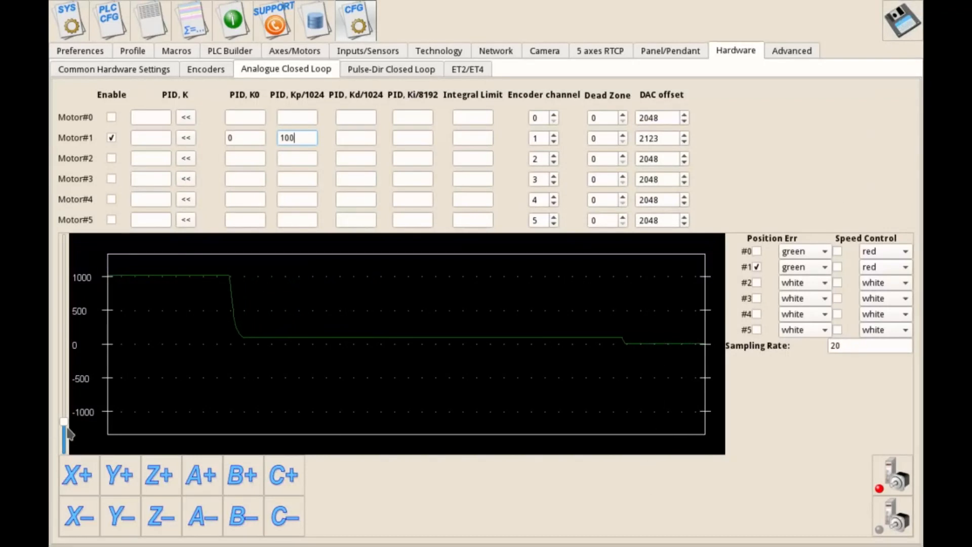
Narrow the error plot's scale to about ±350 and jog the Y axis in both directions to examine Motor#1's position error
{"action": "left_click_drag", "start_coordinate": [65, 428], "coordinate": [67, 447]}
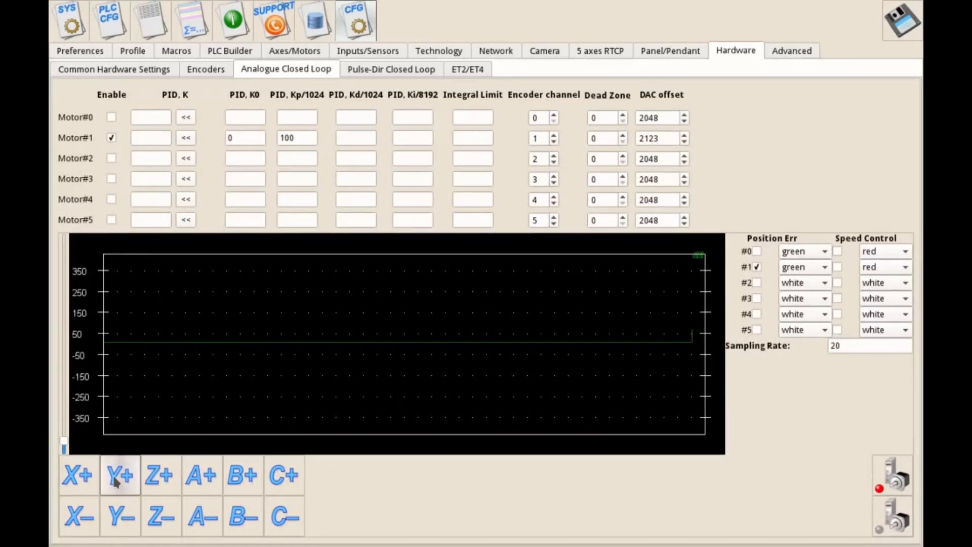
{"action": "left_click", "coordinate": [122, 518]}
{"action": "left_click", "coordinate": [124, 483]}
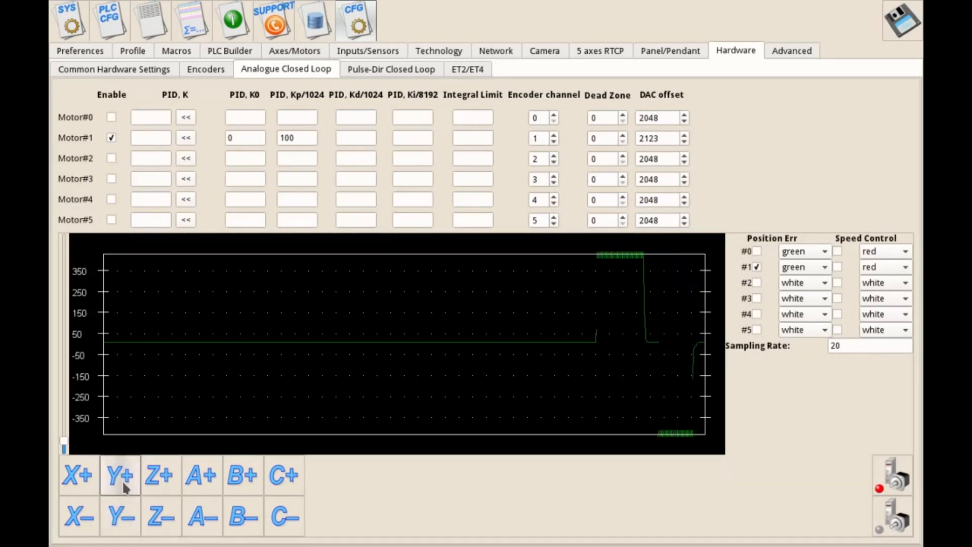
{"action": "left_click", "coordinate": [129, 517]}
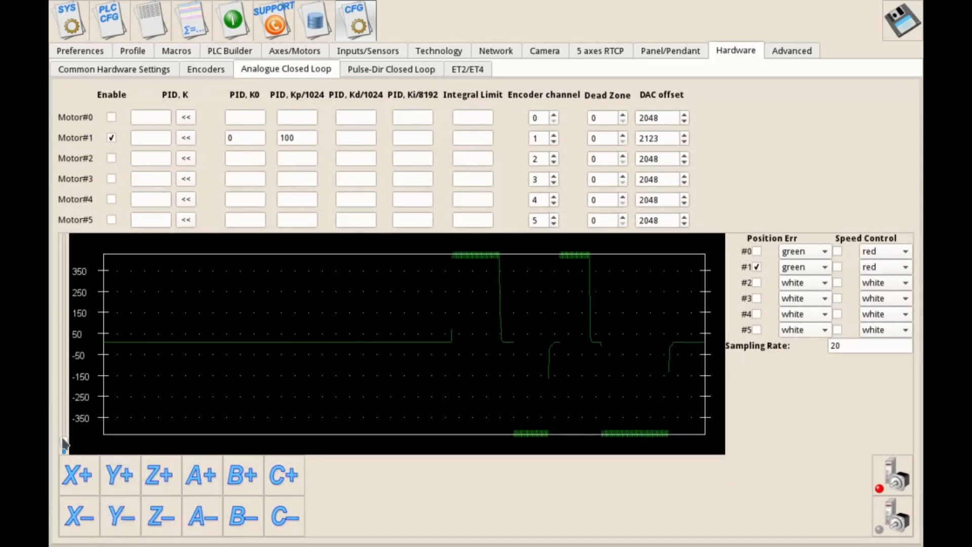
Widen the error plot's scale to about ±1500 and repeatedly jog the Y axis back and forth to examine the full error curve
{"action": "left_click_drag", "start_coordinate": [64, 440], "coordinate": [64, 415]}
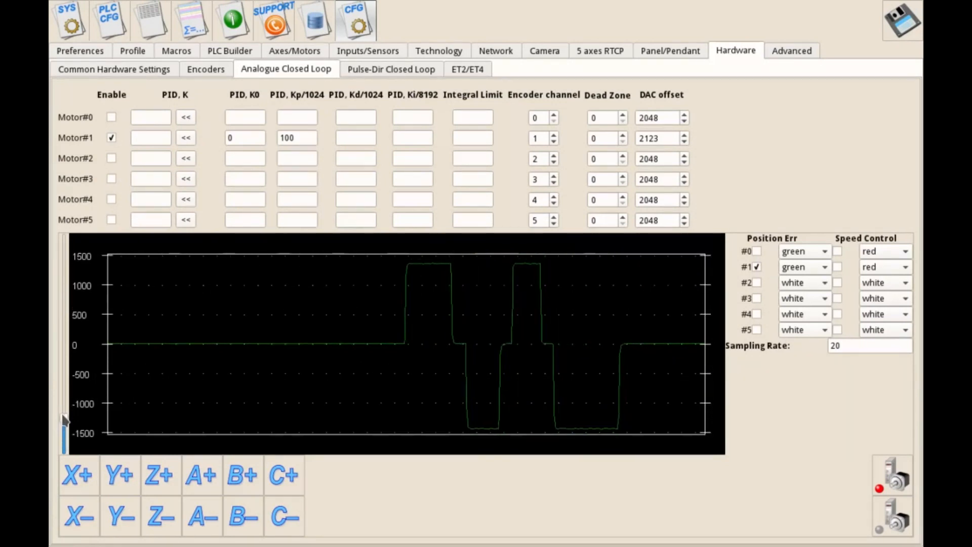
{"action": "left_click", "coordinate": [121, 516]}
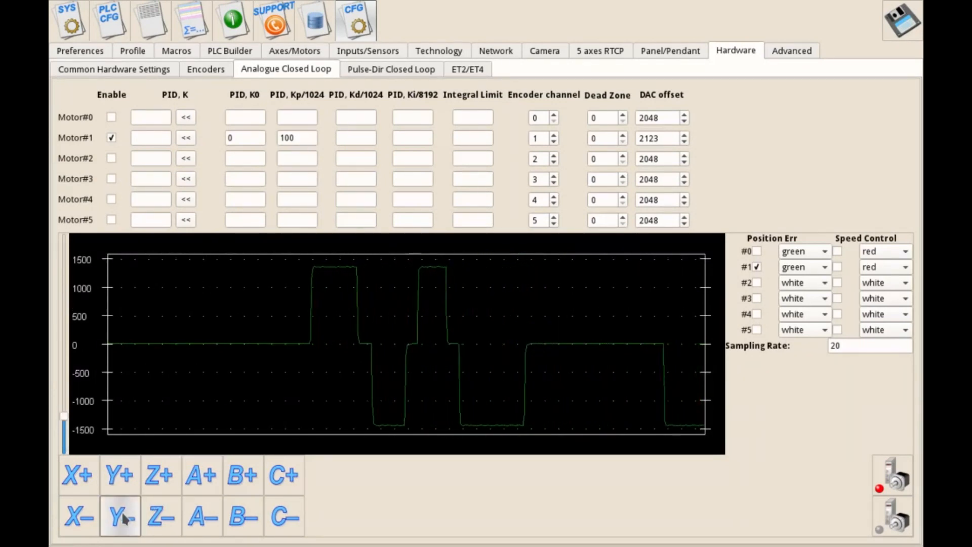
{"action": "left_click", "coordinate": [121, 475]}
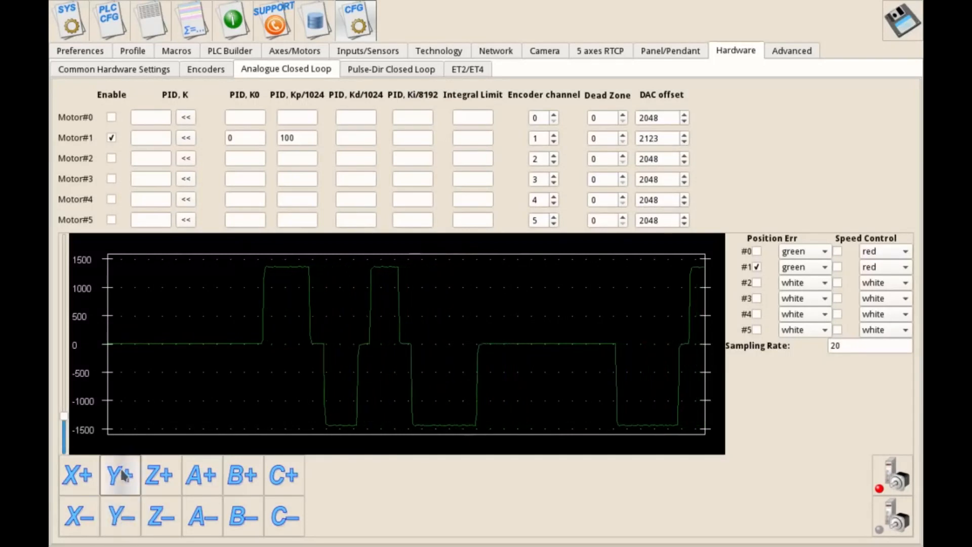
{"action": "left_click", "coordinate": [122, 515]}
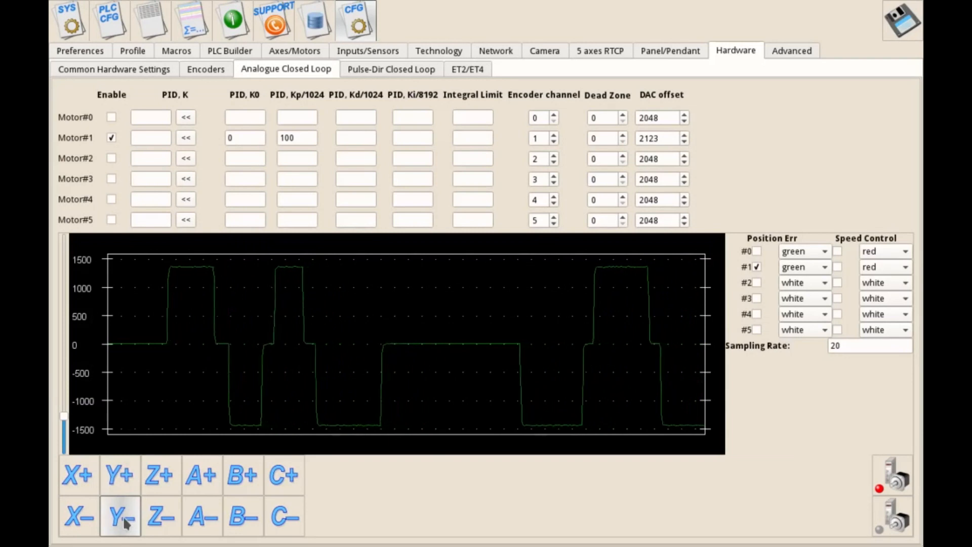
{"action": "left_click", "coordinate": [123, 473]}
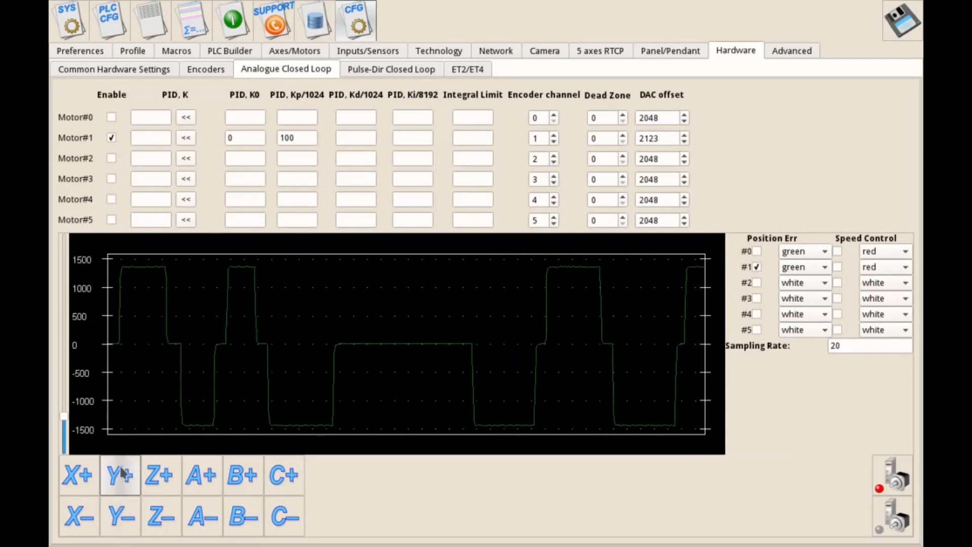
{"action": "left_click", "coordinate": [122, 515]}
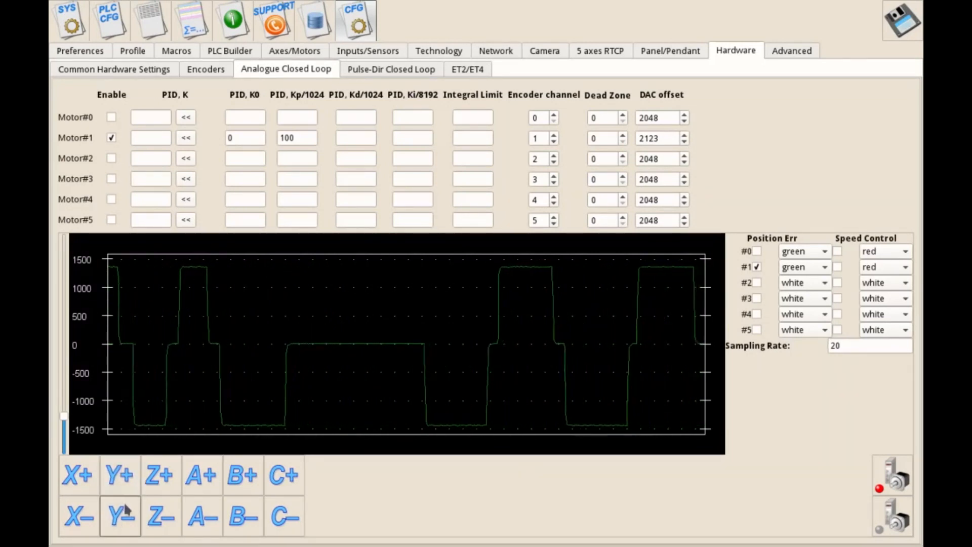
{"action": "left_click", "coordinate": [123, 476]}
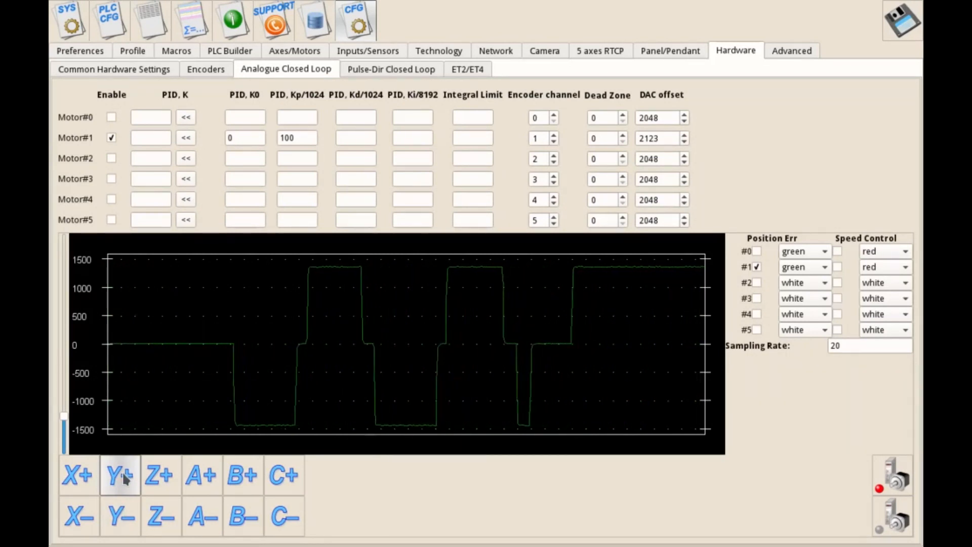
{"action": "left_click", "coordinate": [112, 524]}
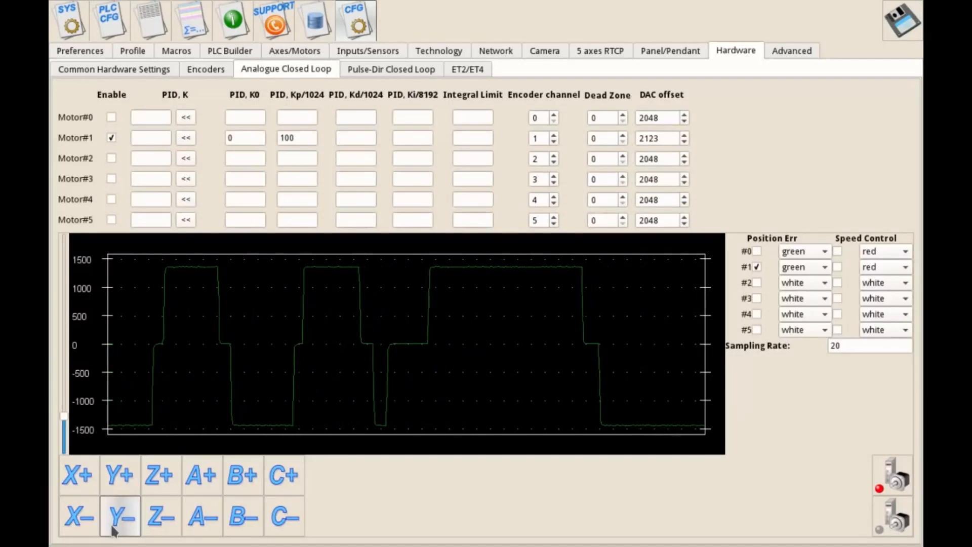
{"action": "left_click", "coordinate": [120, 478]}
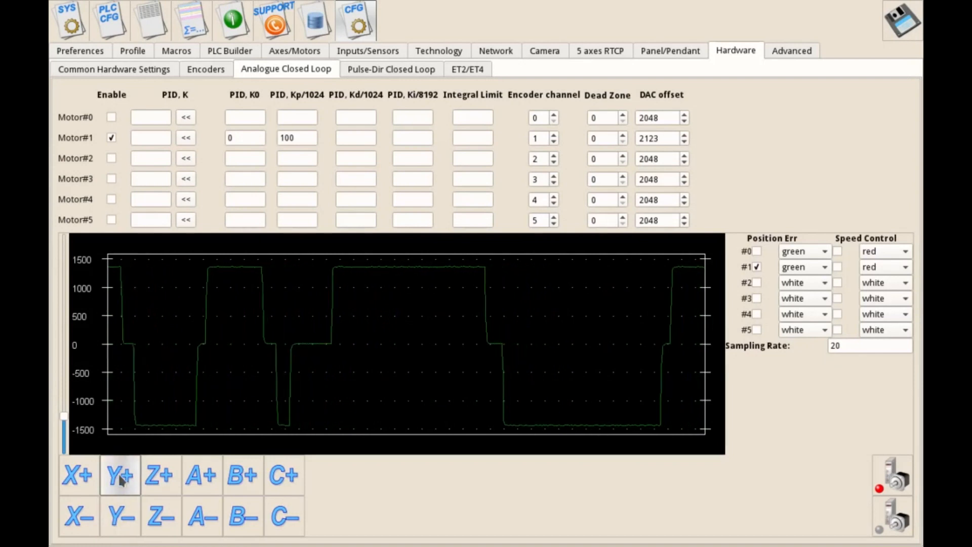
{"action": "left_click", "coordinate": [129, 512]}
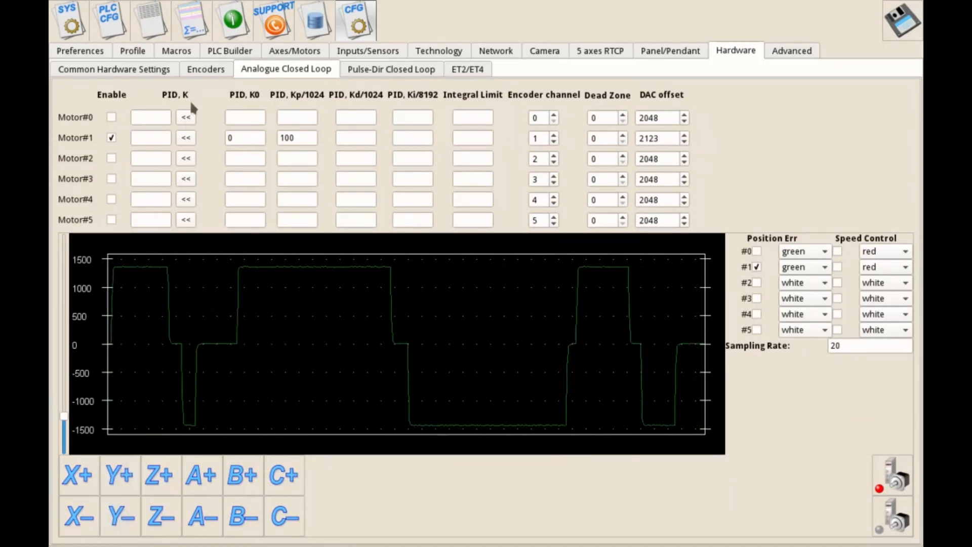
Leave the configuration, set the XY jog speed to 2400 mm/min, and return to the main control screen
{"action": "left_click", "coordinate": [72, 15]}
{"action": "left_click", "coordinate": [64, 532]}
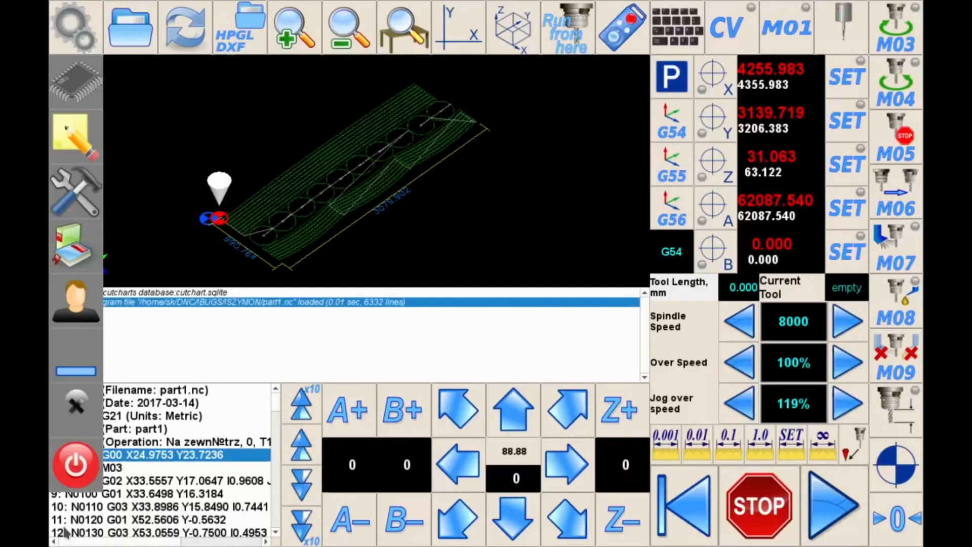
{"action": "left_click", "coordinate": [63, 340]}
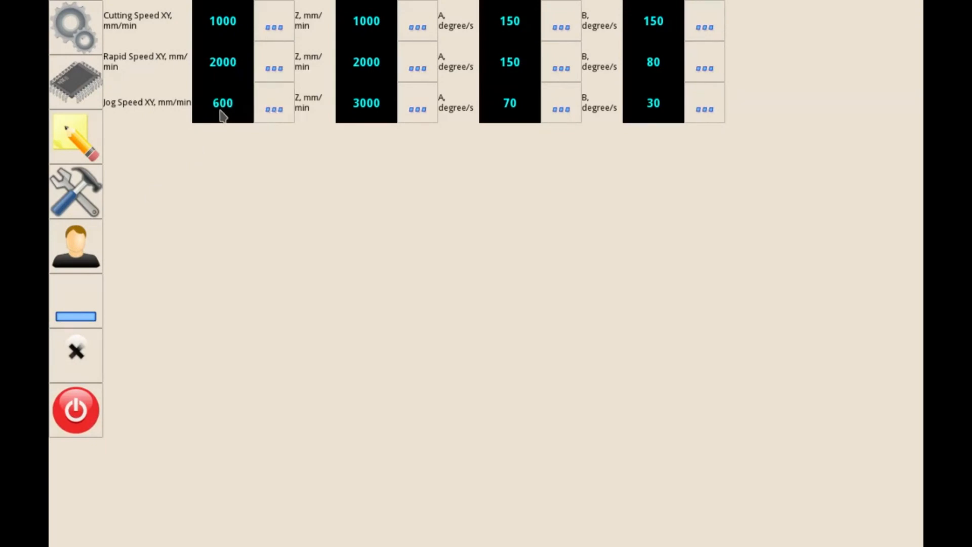
{"action": "left_click", "coordinate": [276, 108]}
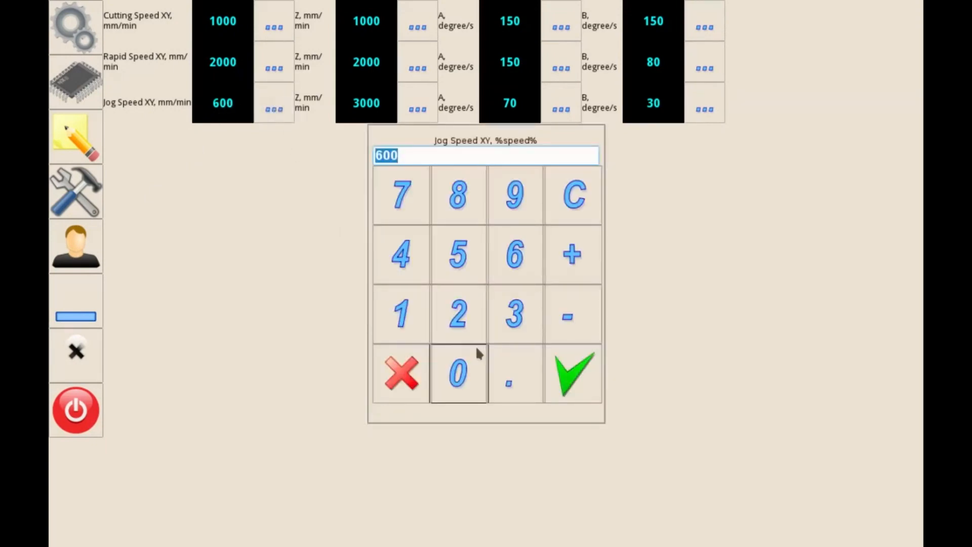
{"action": "left_click", "coordinate": [458, 315]}
{"action": "left_click", "coordinate": [457, 373]}
{"action": "left_click", "coordinate": [457, 374]}
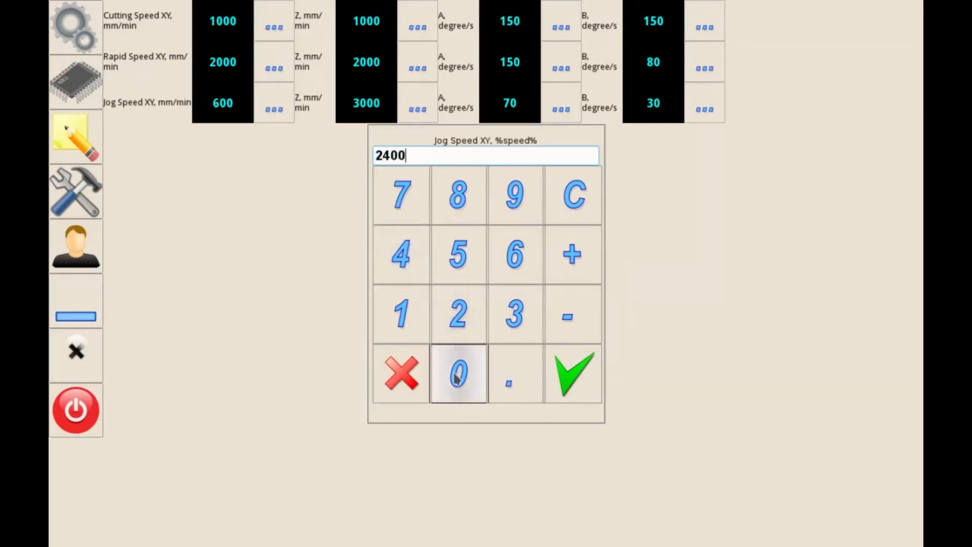
{"action": "left_click", "coordinate": [574, 375]}
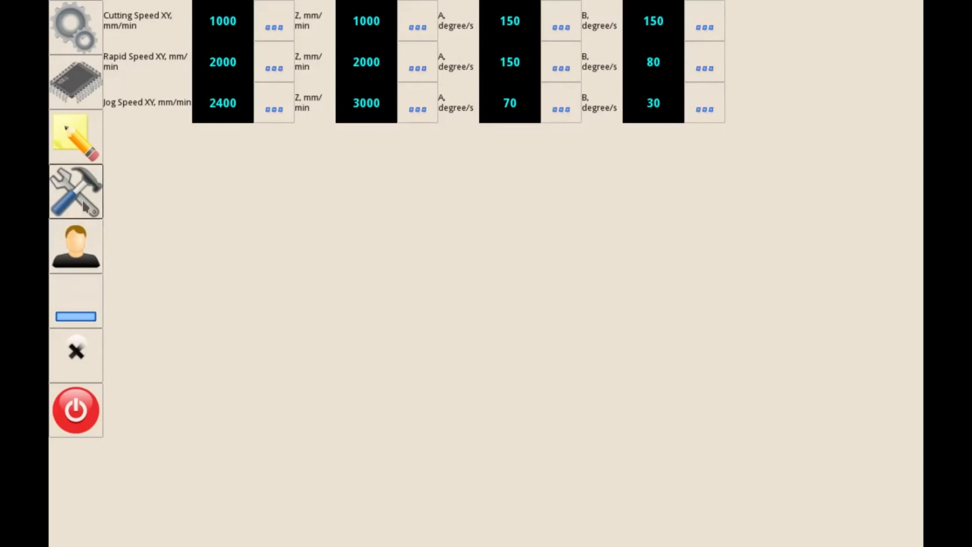
{"action": "left_click", "coordinate": [76, 352]}
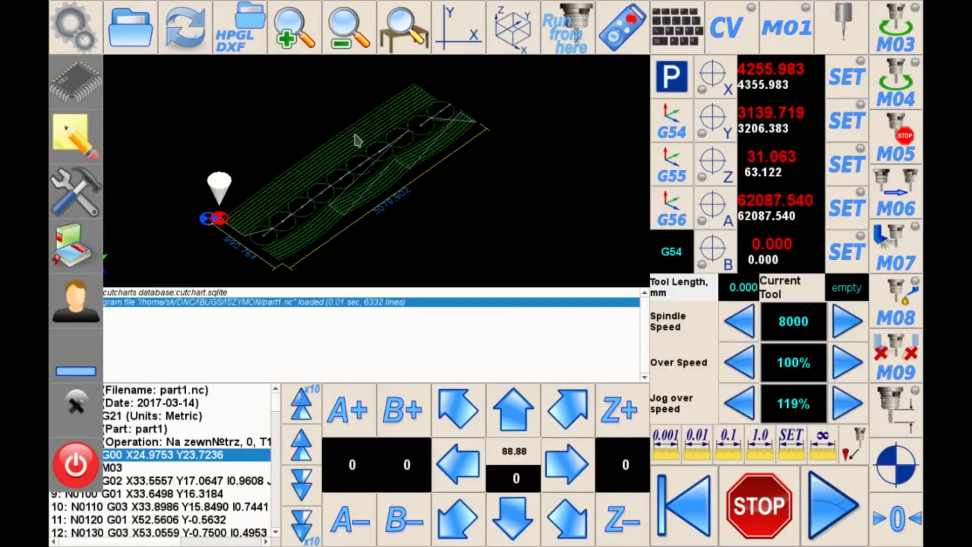
Reopen the configuration, jog the Y axis back and forth, and apply the calculated PID K value of 71 to Motor#1
{"action": "left_click", "coordinate": [73, 203]}
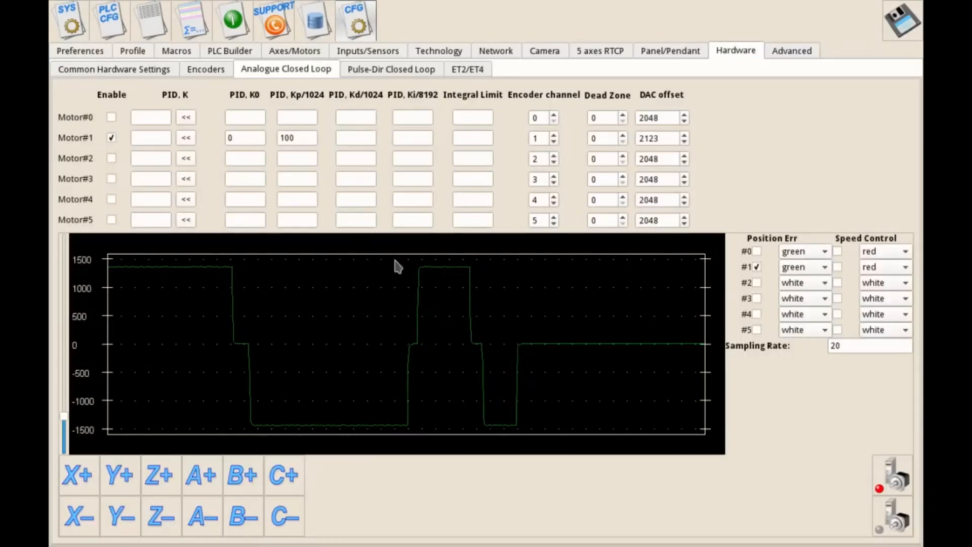
{"action": "left_click", "coordinate": [117, 477]}
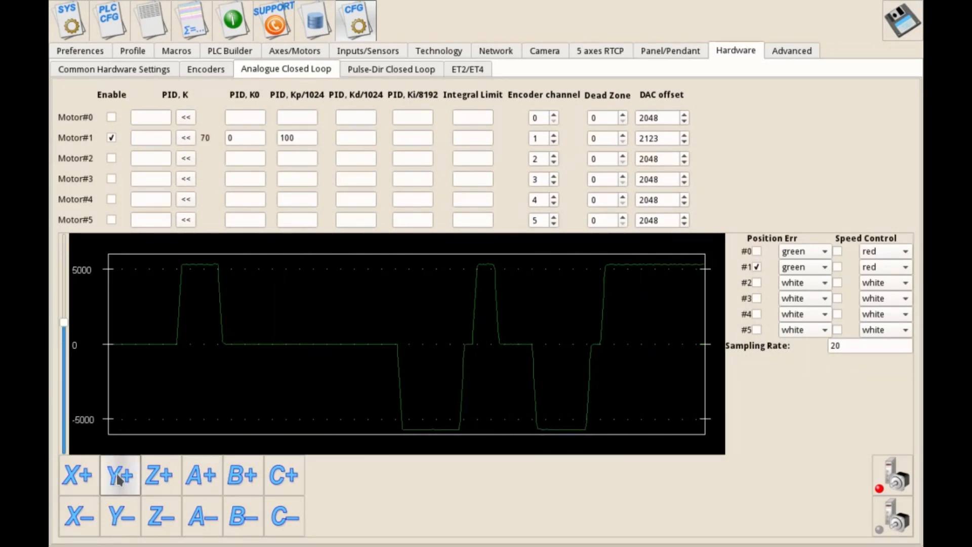
{"action": "left_click", "coordinate": [130, 524]}
{"action": "left_click", "coordinate": [127, 519]}
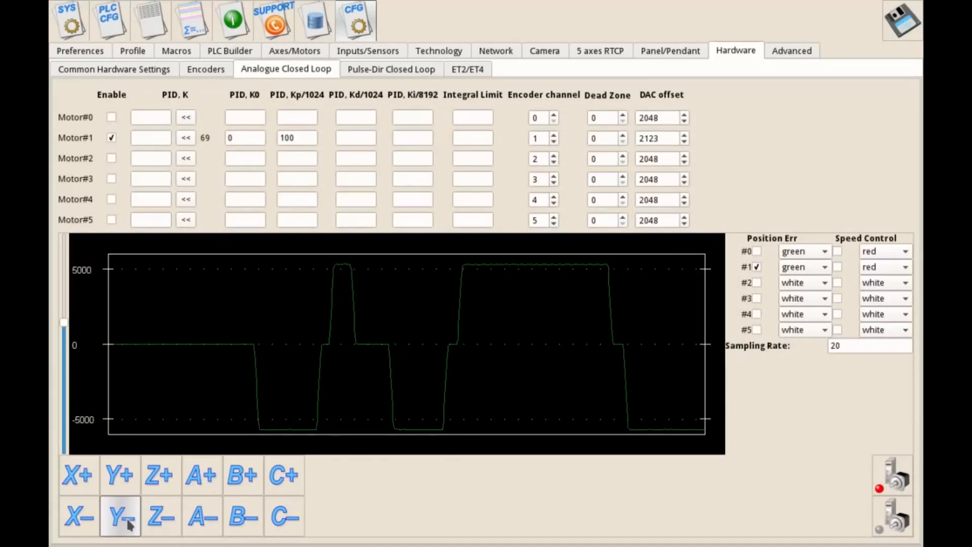
{"action": "left_click", "coordinate": [126, 481]}
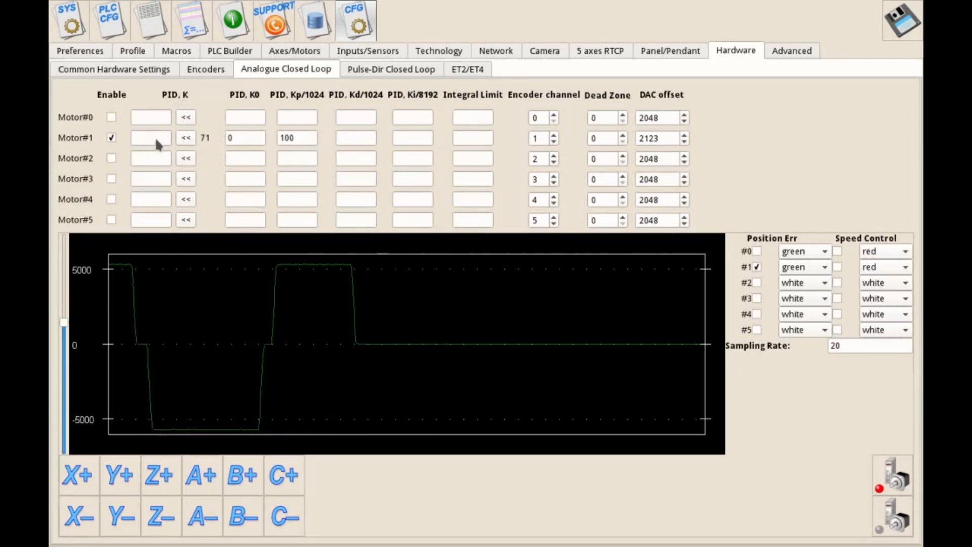
{"action": "left_click", "coordinate": [186, 138]}
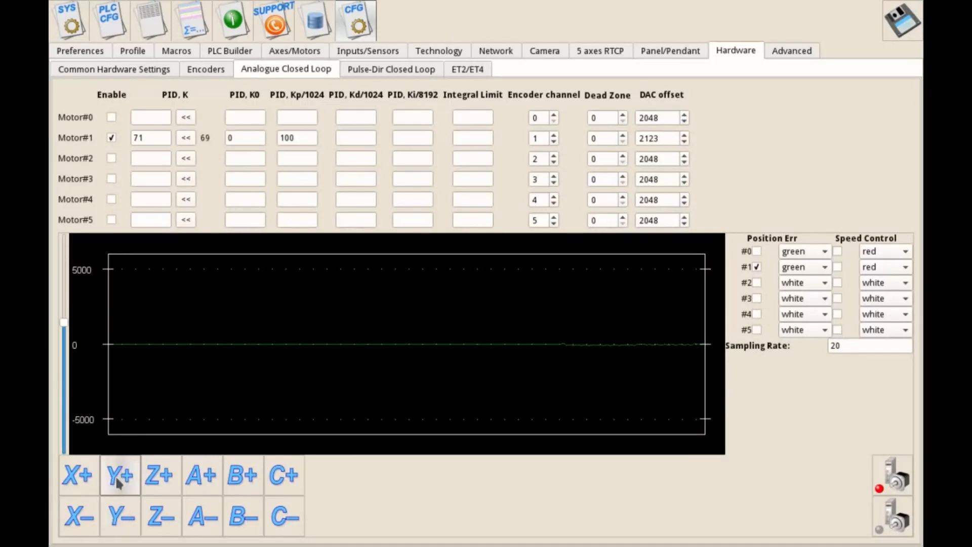
Narrow the error plot's scale to about ±150 and jog the Y axis in both directions to examine Motor#1's position error
{"action": "left_click_drag", "start_coordinate": [66, 329], "coordinate": [77, 450]}
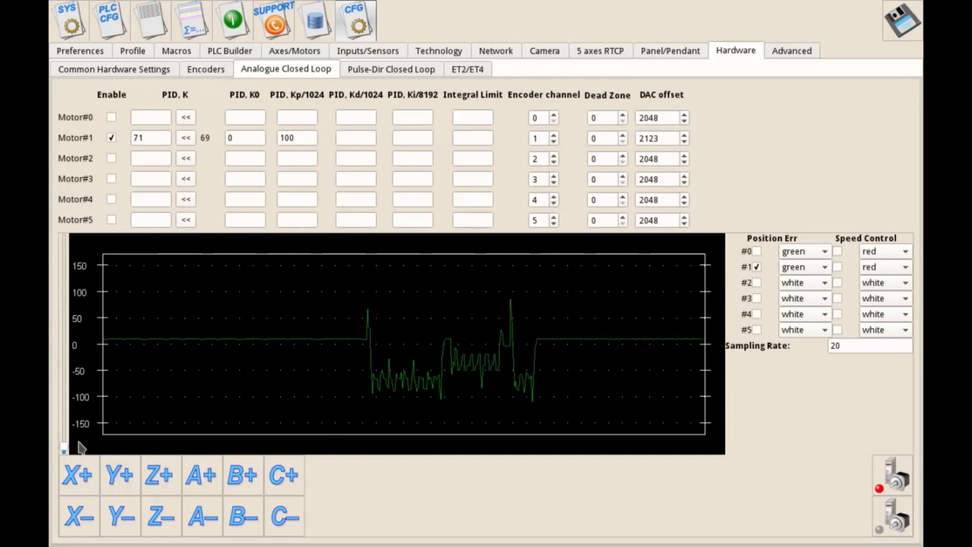
{"action": "left_click", "coordinate": [118, 478]}
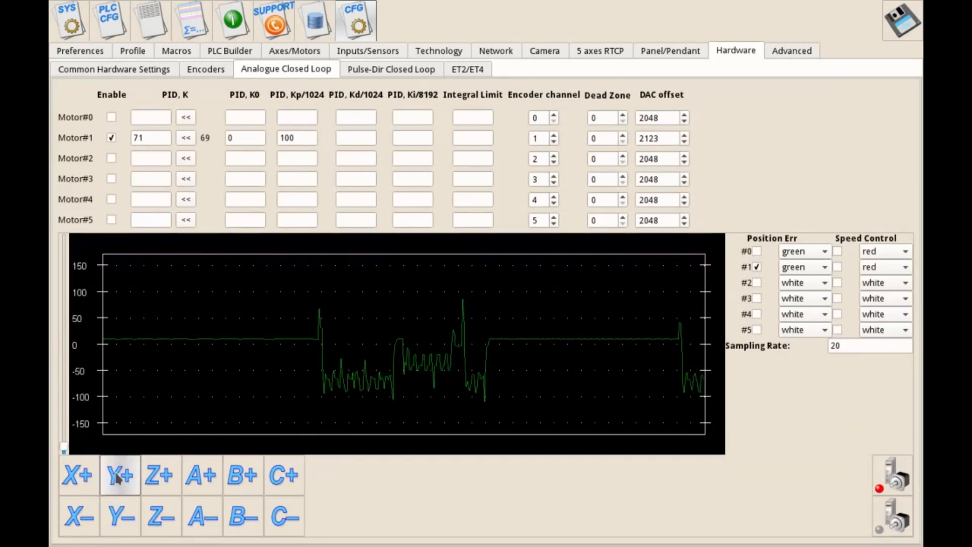
{"action": "left_click", "coordinate": [128, 513]}
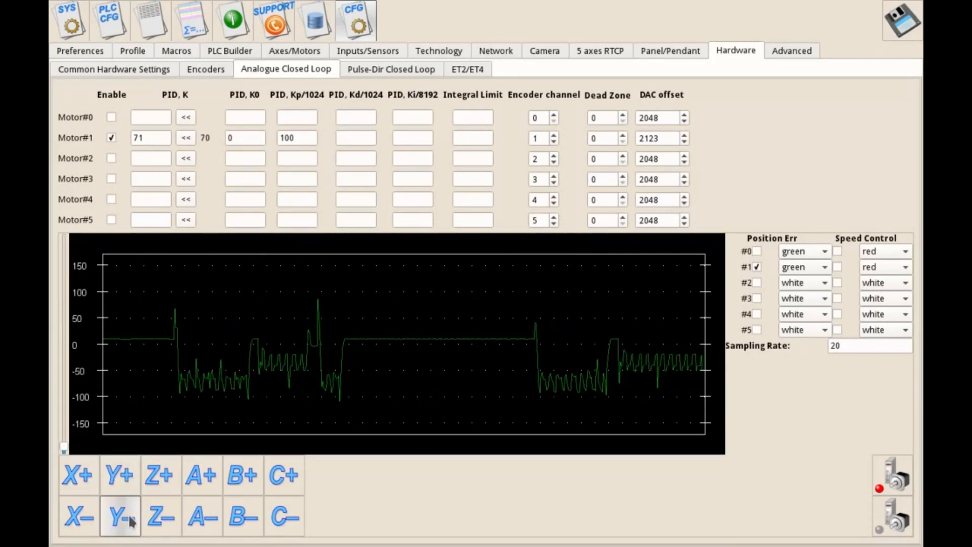
{"action": "left_click", "coordinate": [130, 478]}
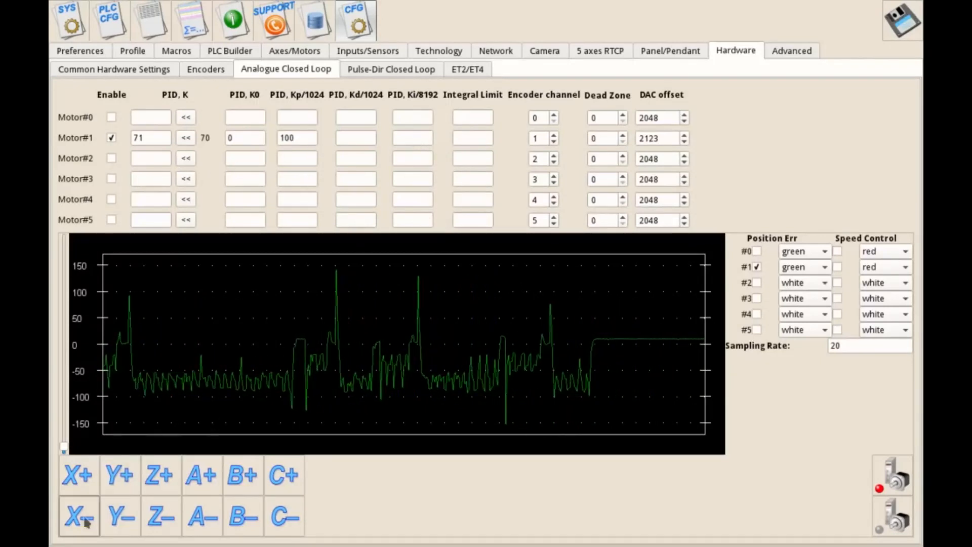
{"action": "left_click", "coordinate": [122, 515]}
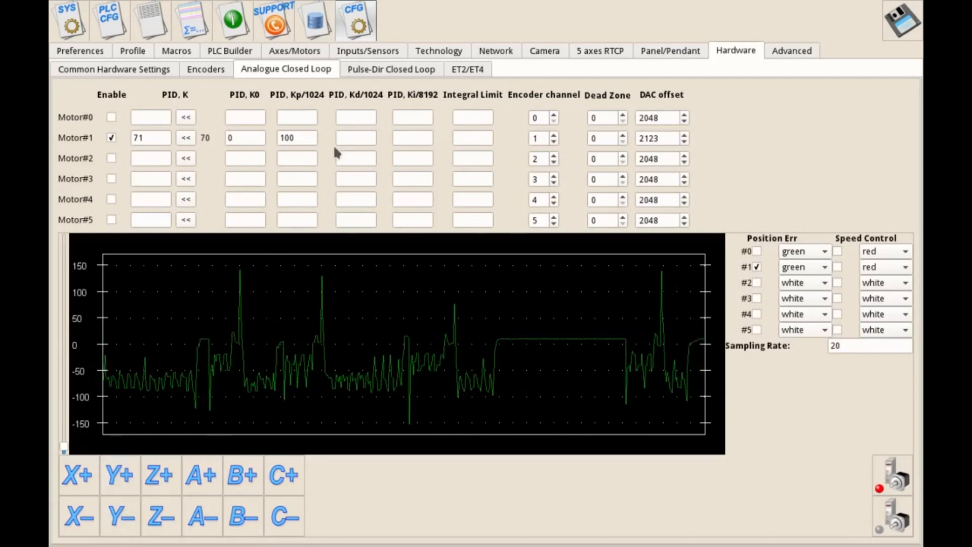
Set Motor#1's PID Kp/1024 to 330, Ki/8192 to 30 and Integral Limit to 5000, and test by jogging the Y axis in the positive direction
{"action": "left_click_drag", "start_coordinate": [308, 135], "coordinate": [250, 143]}
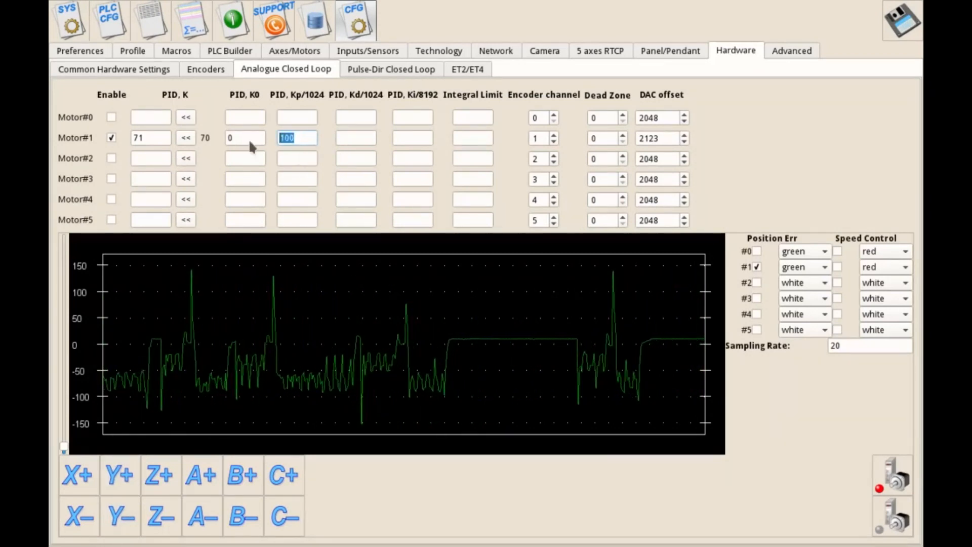
{"action": "type", "text": "33"}
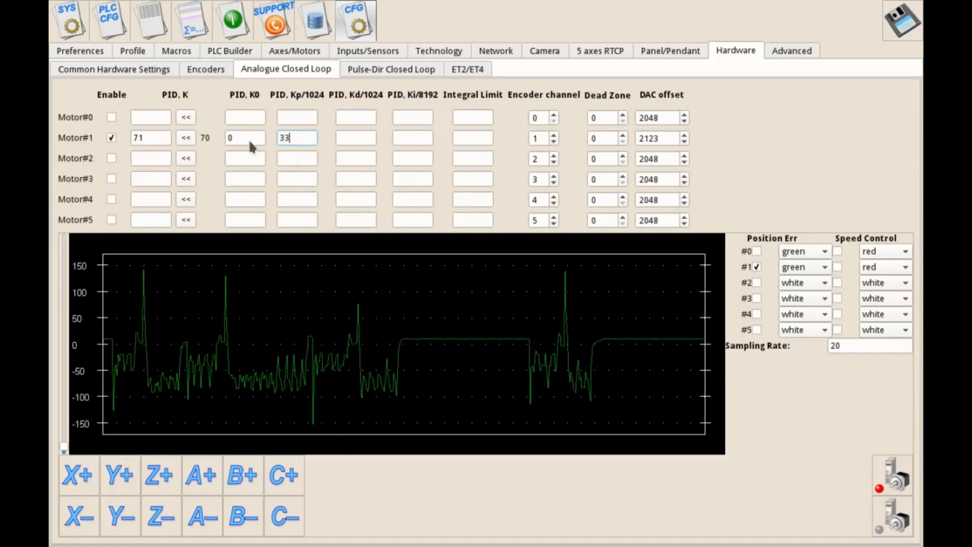
{"action": "type", "text": "0"}
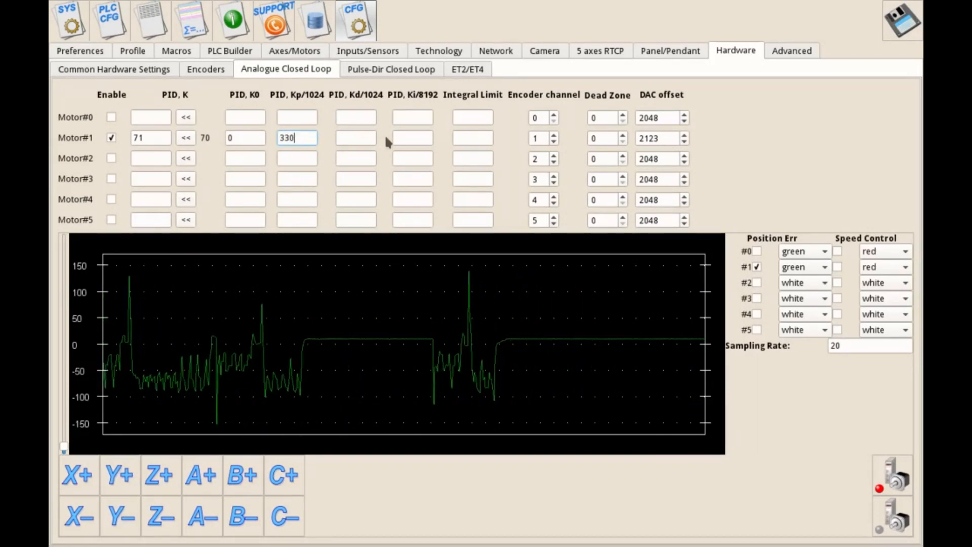
{"action": "left_click", "coordinate": [409, 136]}
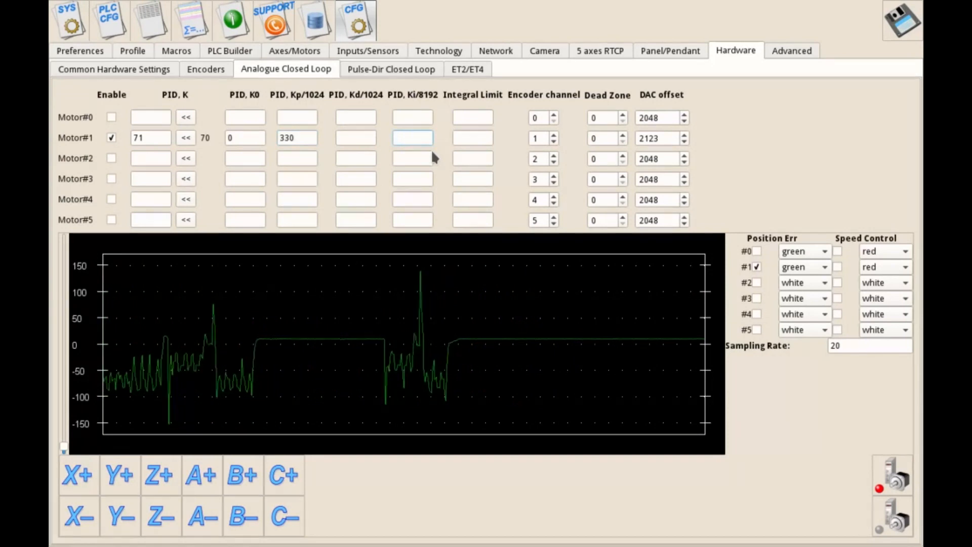
{"action": "type", "text": "30"}
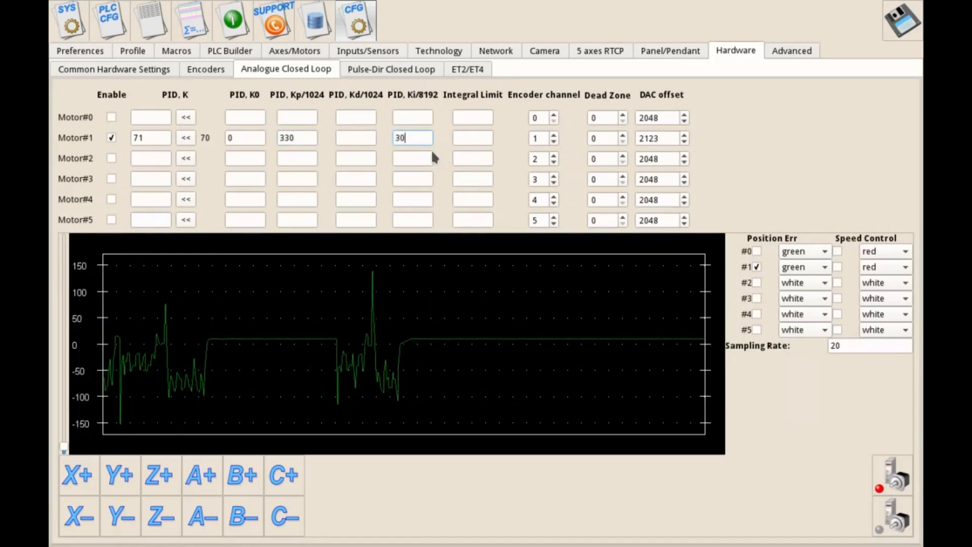
{"action": "left_click", "coordinate": [472, 139]}
{"action": "type", "text": "5000"}
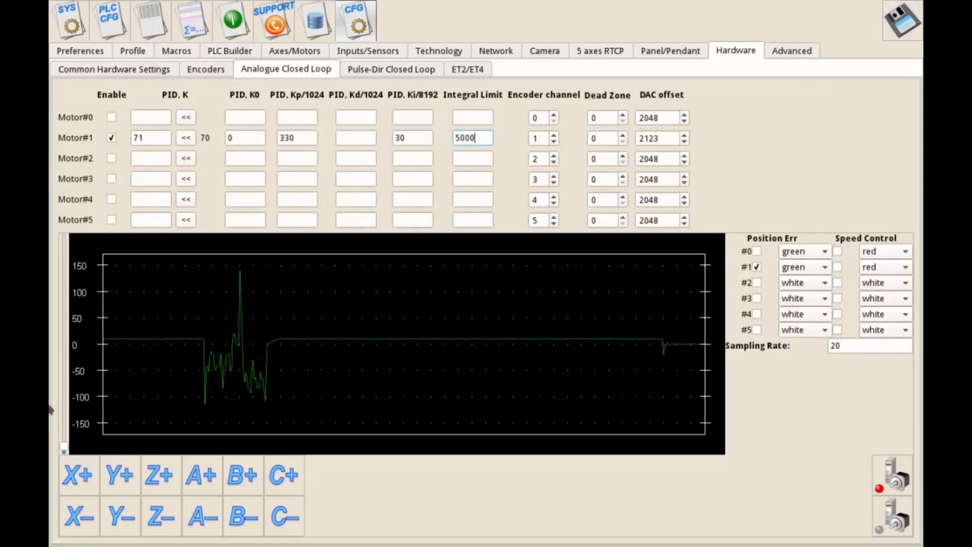
{"action": "left_click", "coordinate": [114, 484]}
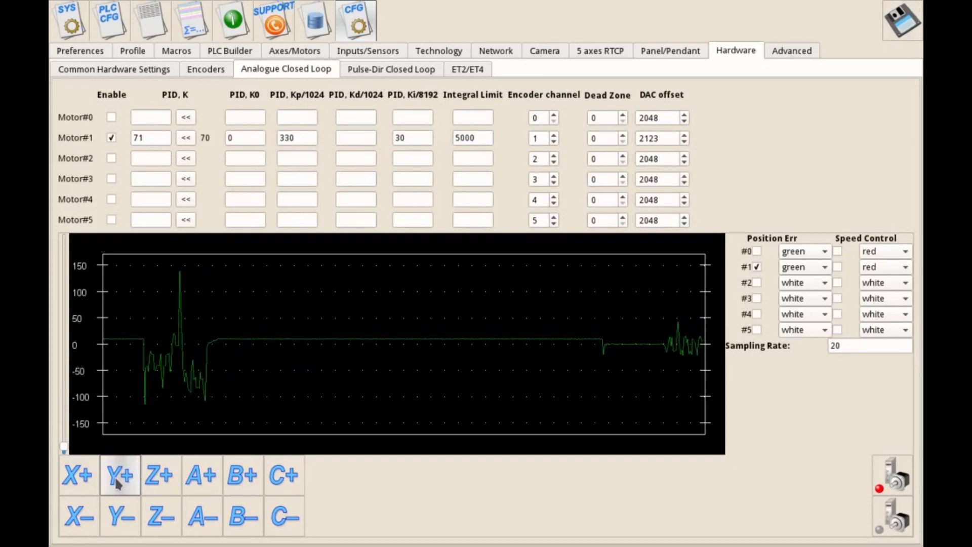